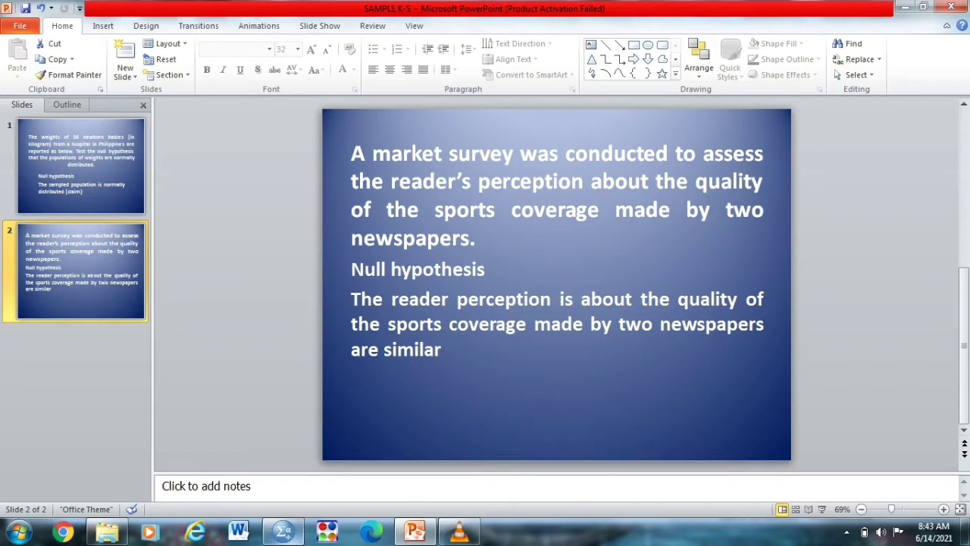
- Switch to the S2.sav data file and show its Variable View
click(284, 531)
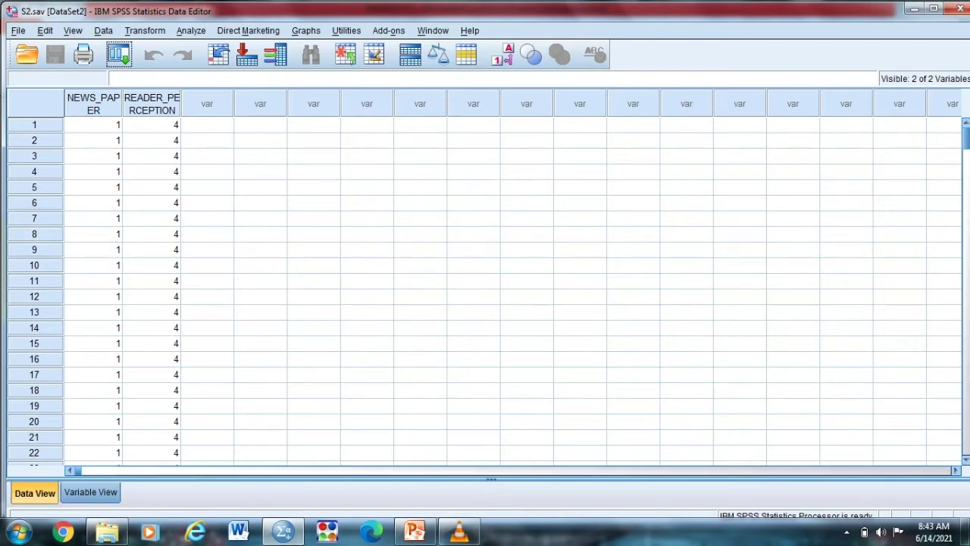
click(91, 492)
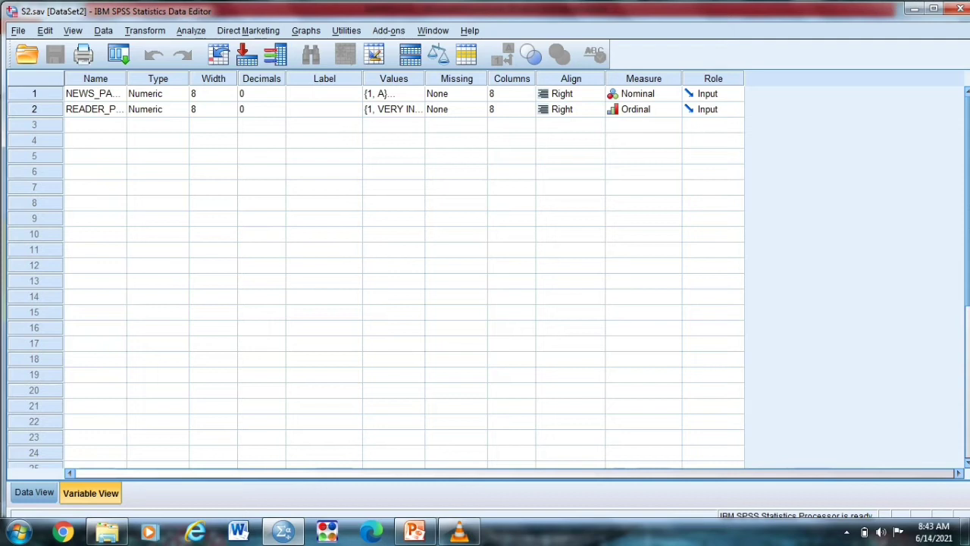
- Review the NEWS_PAPER value labels A and B
click(394, 93)
click(417, 93)
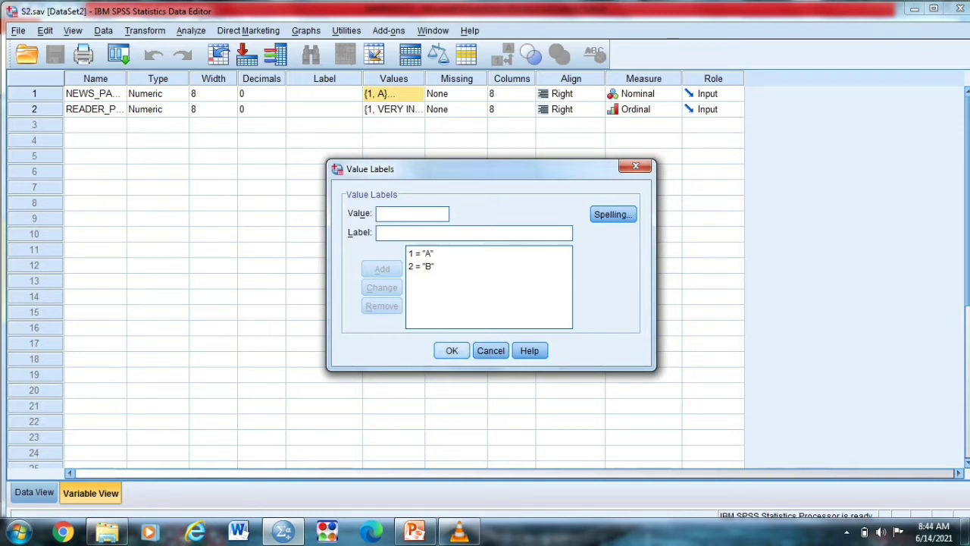
key(Return)
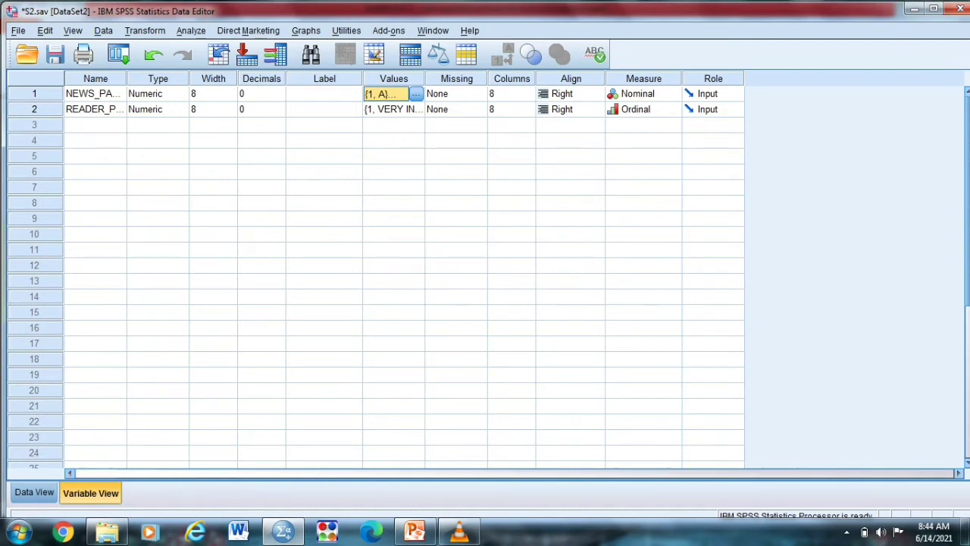
- Review READER_PERCEPTION's labels from 1 'VERY INEFFECTIVE' to 5 'VERY EFFECTIVE', then return to Data View
click(393, 109)
click(416, 109)
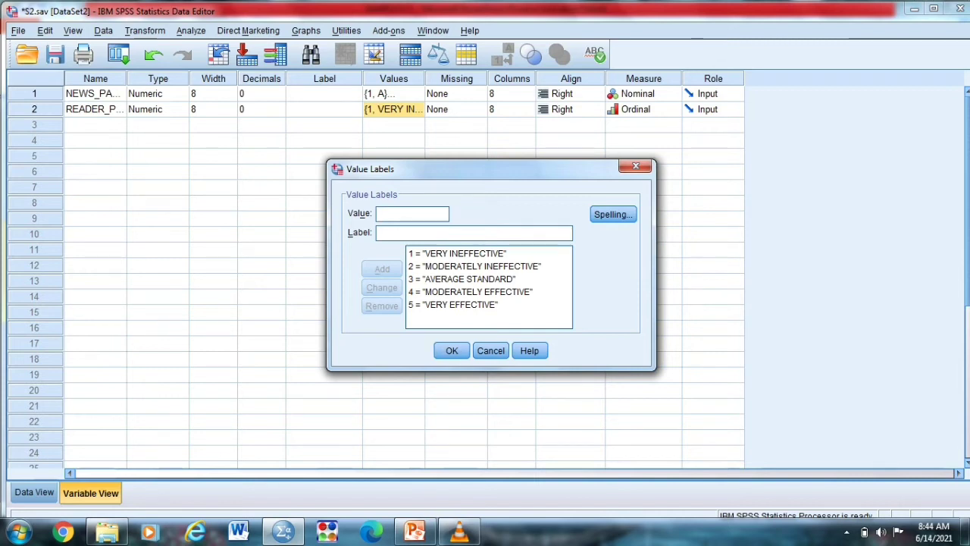
key(Return)
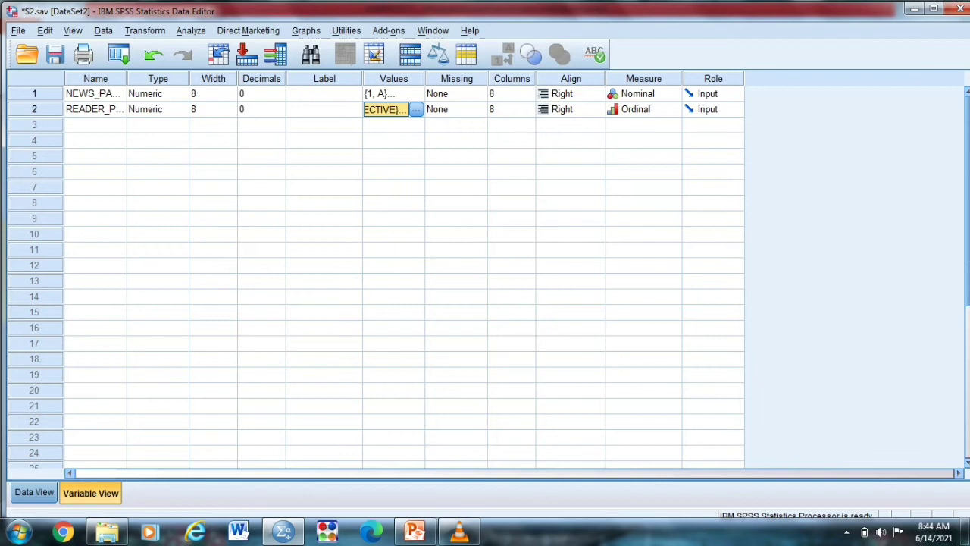
click(34, 493)
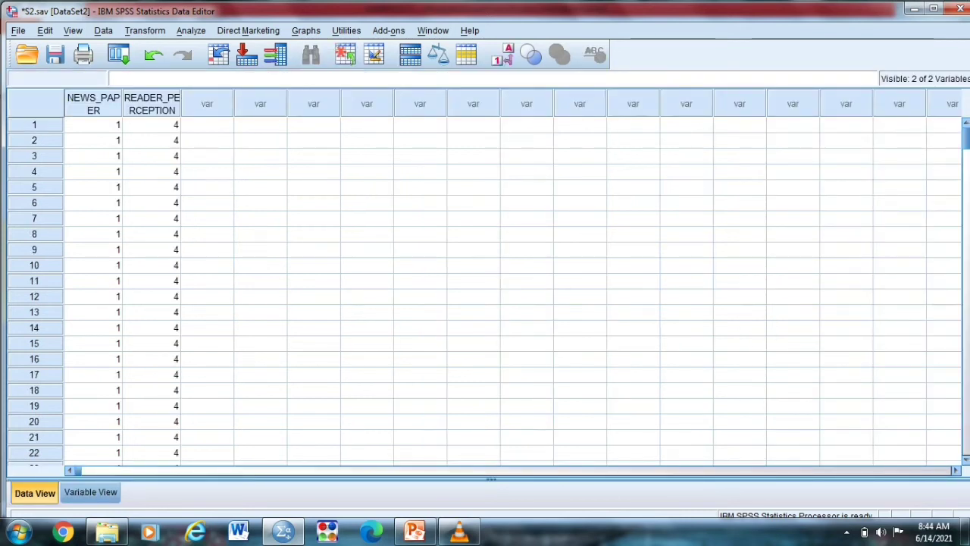
- Step through the first NEWS_PAPER values in the data grid
click(93, 125)
key(Down)
key(Down)
key(Down)
key(Down)
key(Down)
key(Down)
key(Down)
key(Down)
key(Down)
key(Down)
key(Down)
key(Down)
key(Down)
key(Down)
key(Down)
key(Down)
key(Down)
key(Down)
key(Down)
key(Down)
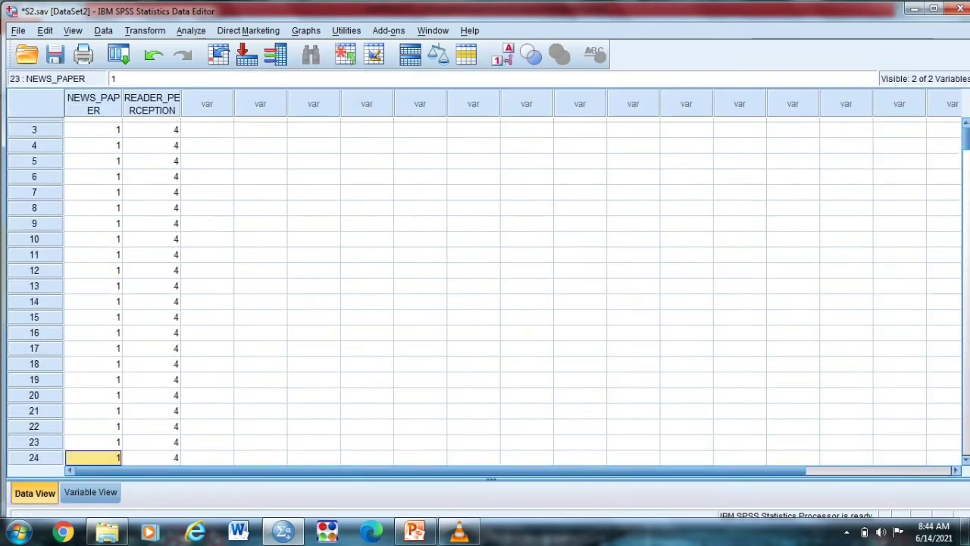
key(Down)
key(Down)
key(Down)
key(Down)
key(Down)
key(Down)
key(Down)
key(Down)
key(Down)
key(Down)
key(Down)
key(Down)
key(Down)
key(Down)
key(Down)
key(Down)
key(Down)
key(Down)
key(Down)
key(Down)
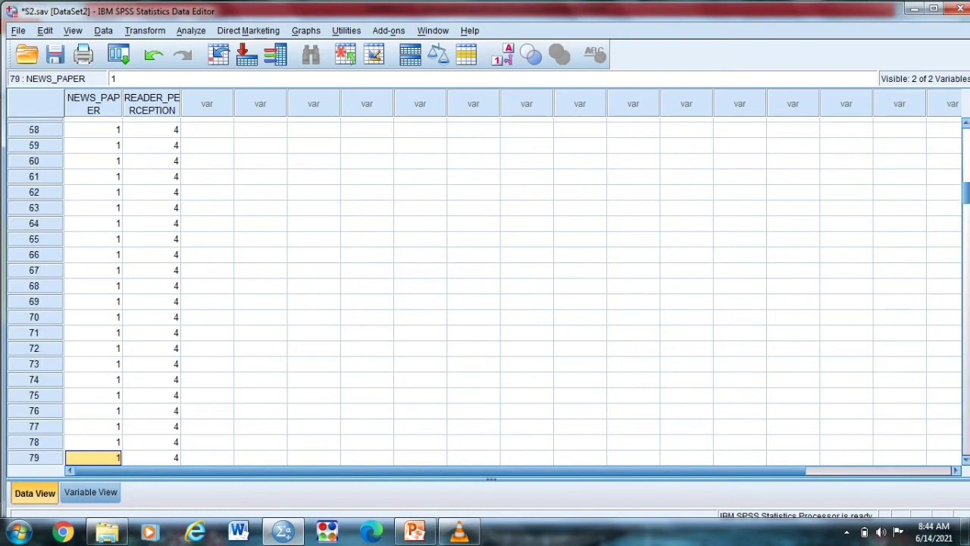
- Go to Variable View and start Analyze > Nonparametric Tests > Legacy Dialogs > 2 Independent Samples
key(ctrl+t)
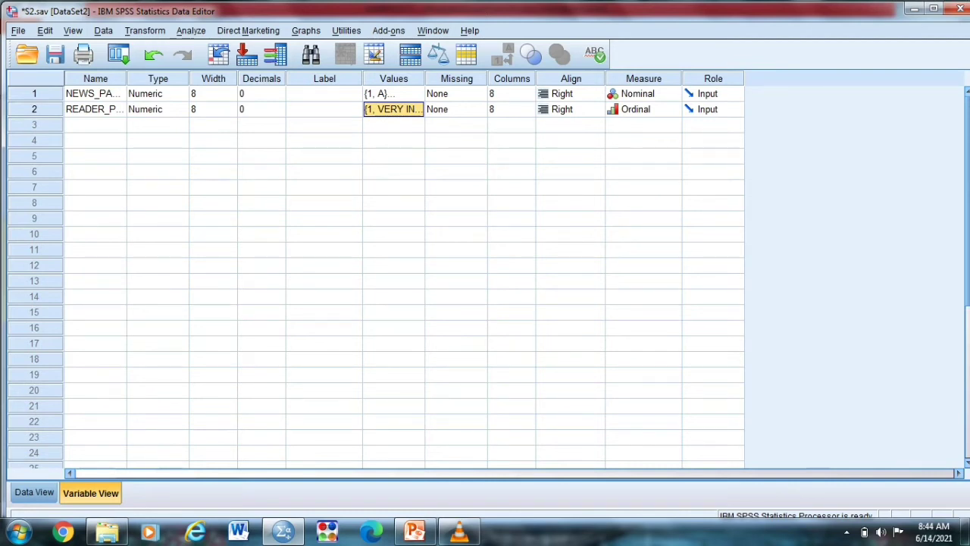
key(alt+a)
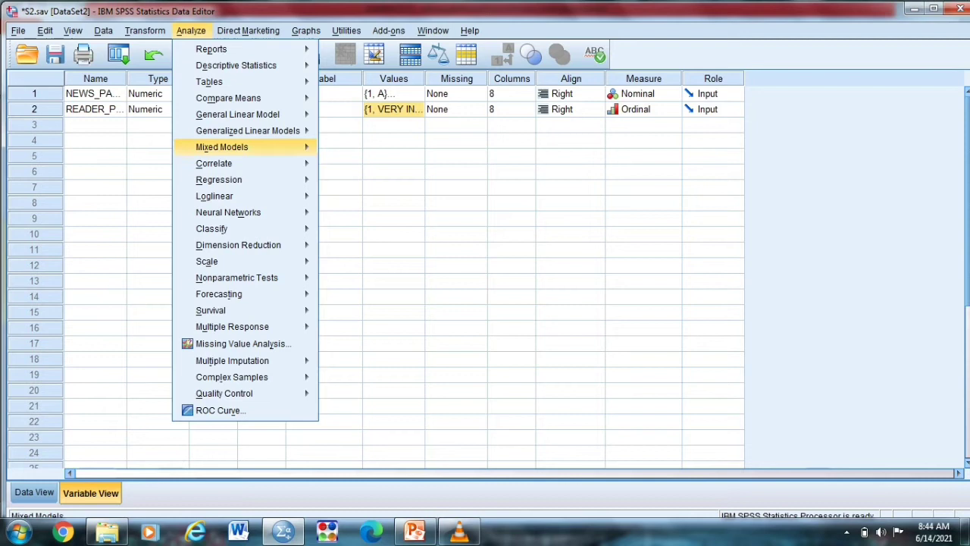
mouse_move(236, 277)
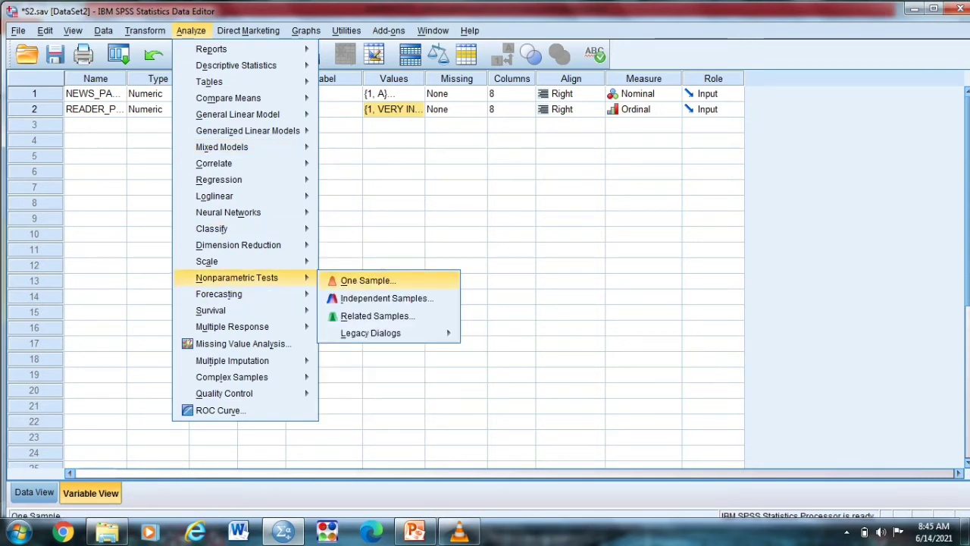
mouse_move(371, 333)
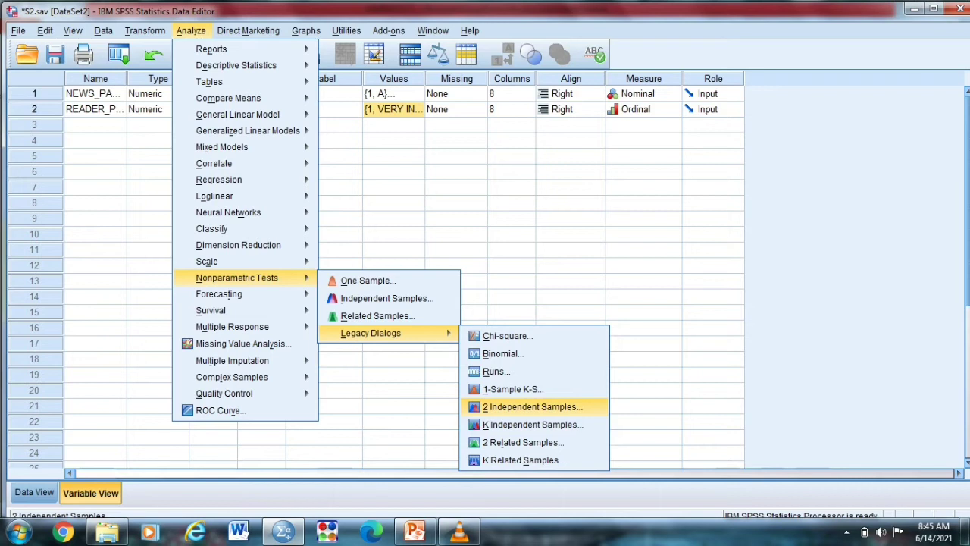
key(Return)
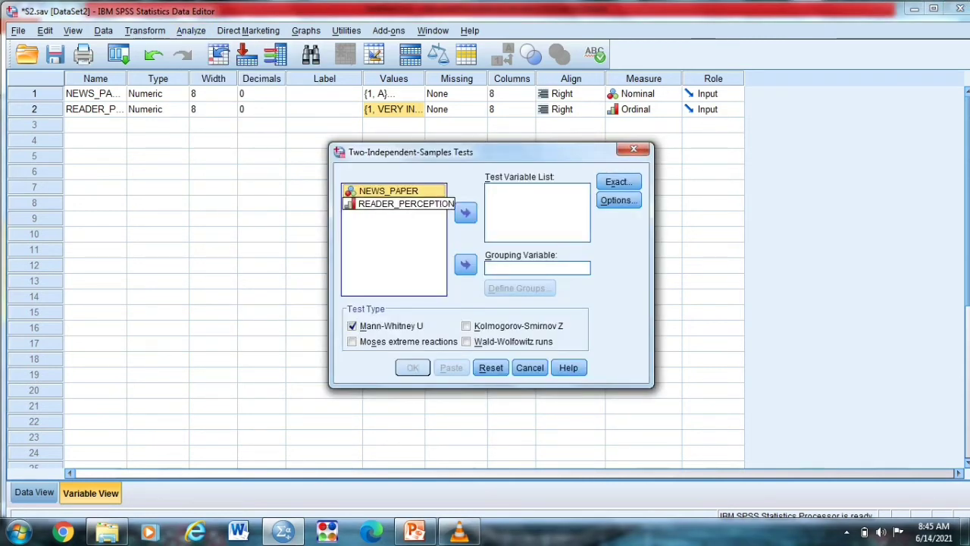
- Make NEWS_PAPER the grouping variable and READER_PERCEPTION the test variable
click(388, 191)
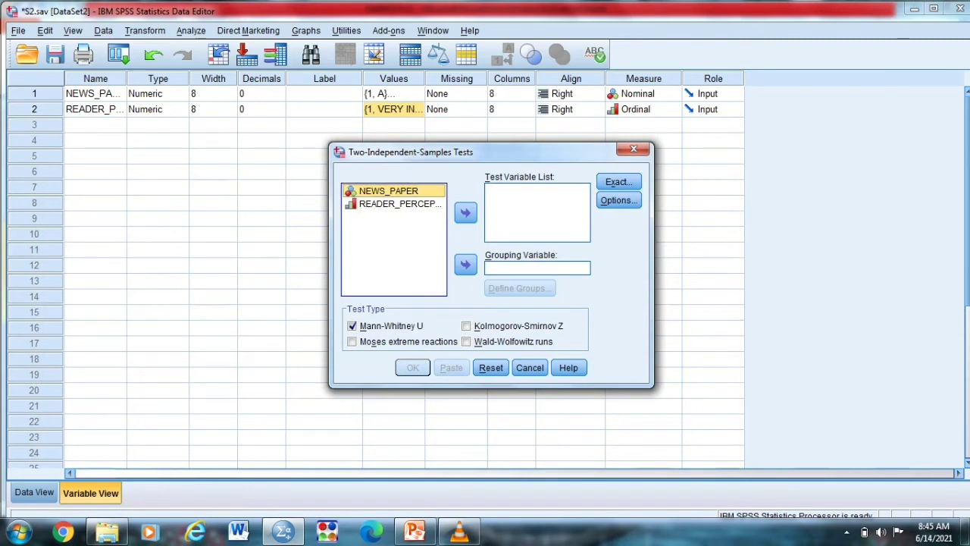
click(466, 264)
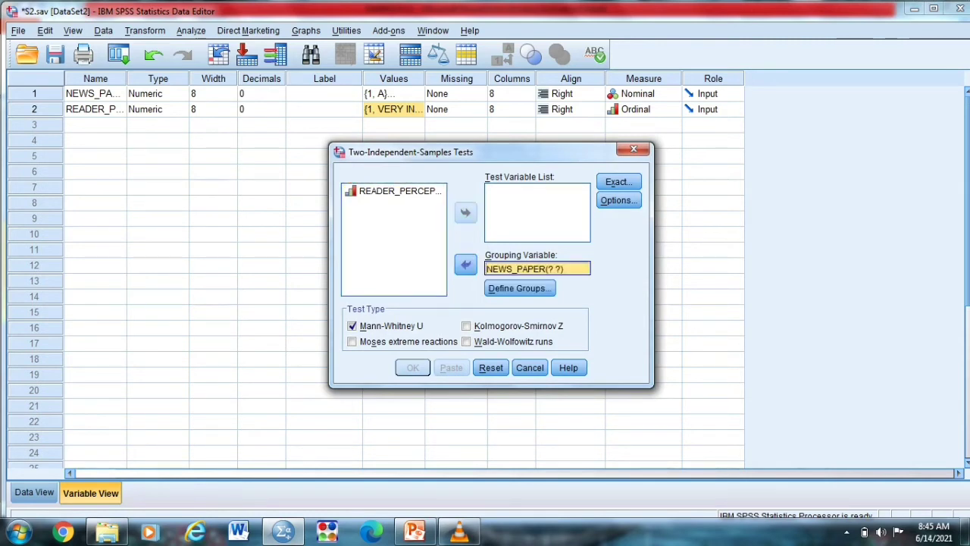
click(394, 191)
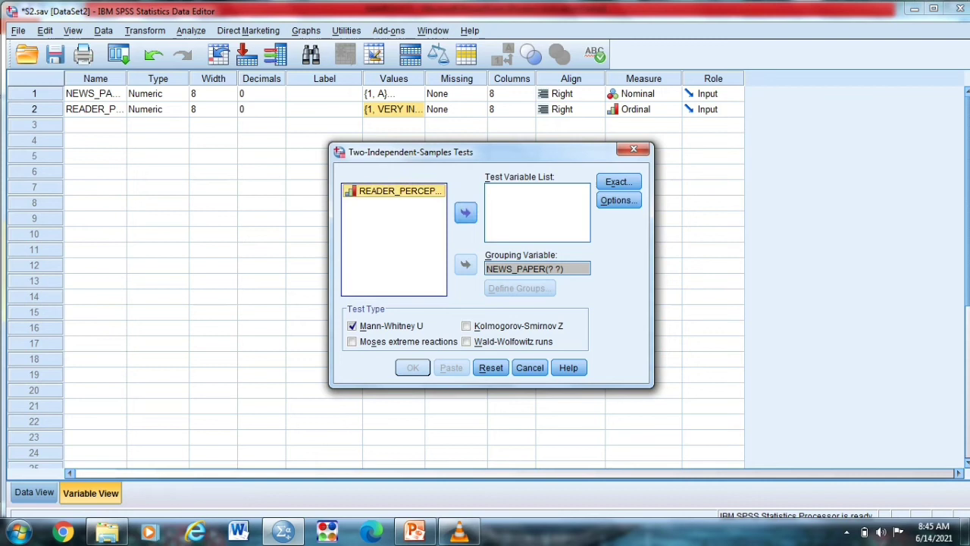
click(466, 213)
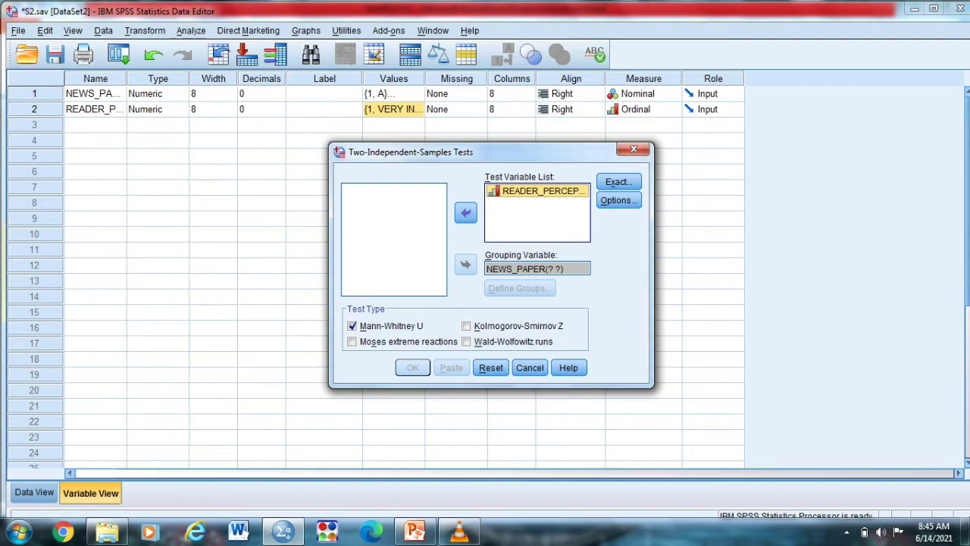
- Keep default Exact and Options settings, replacing Mann-Whitney U with Kolmogorov-Smirnov Z
click(618, 182)
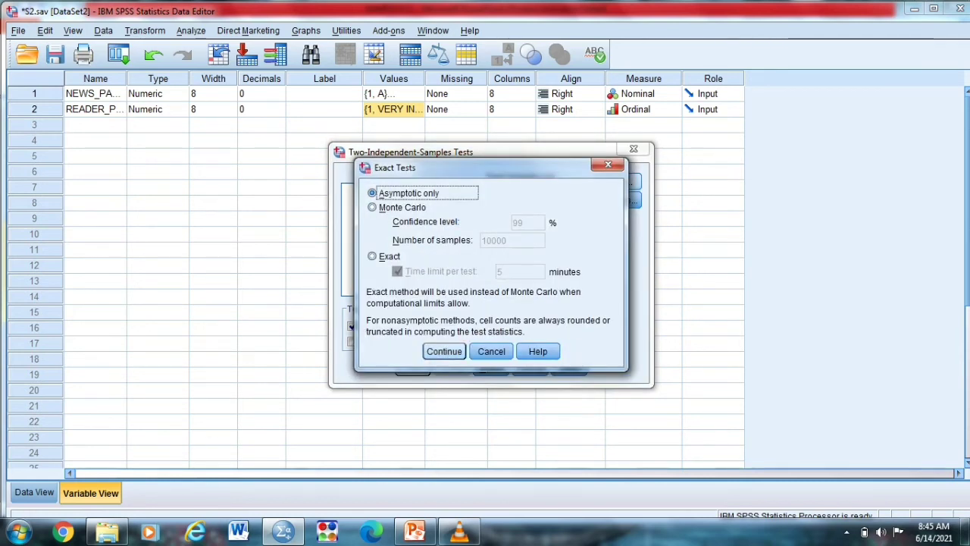
click(444, 351)
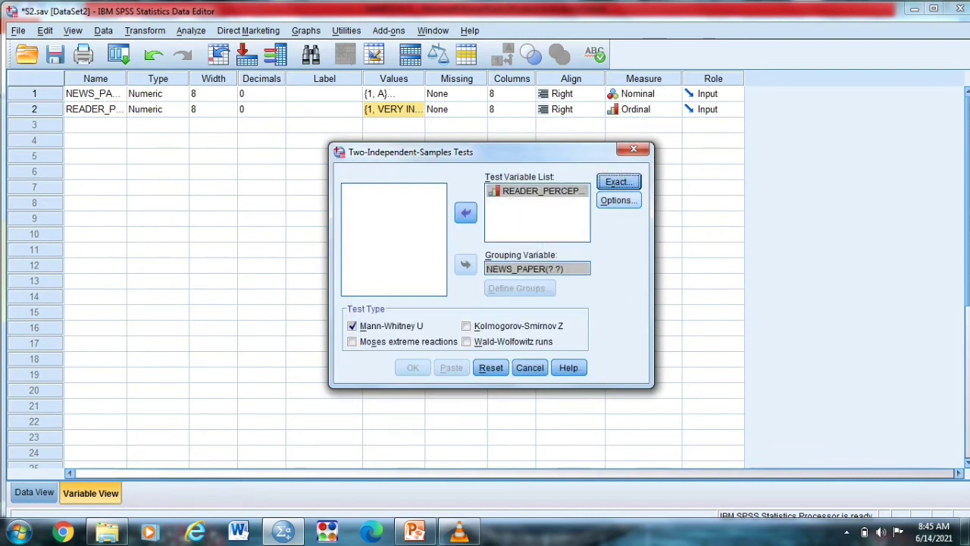
click(618, 201)
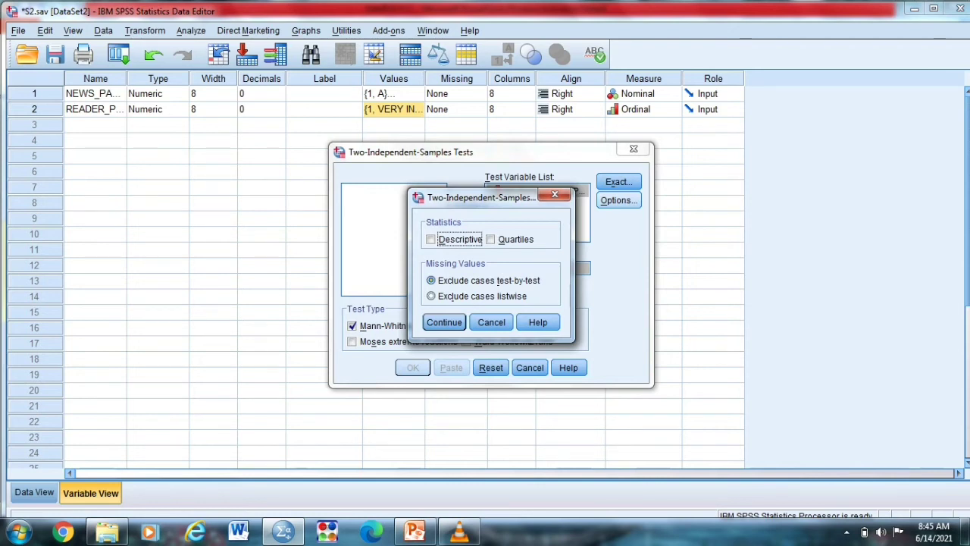
click(444, 323)
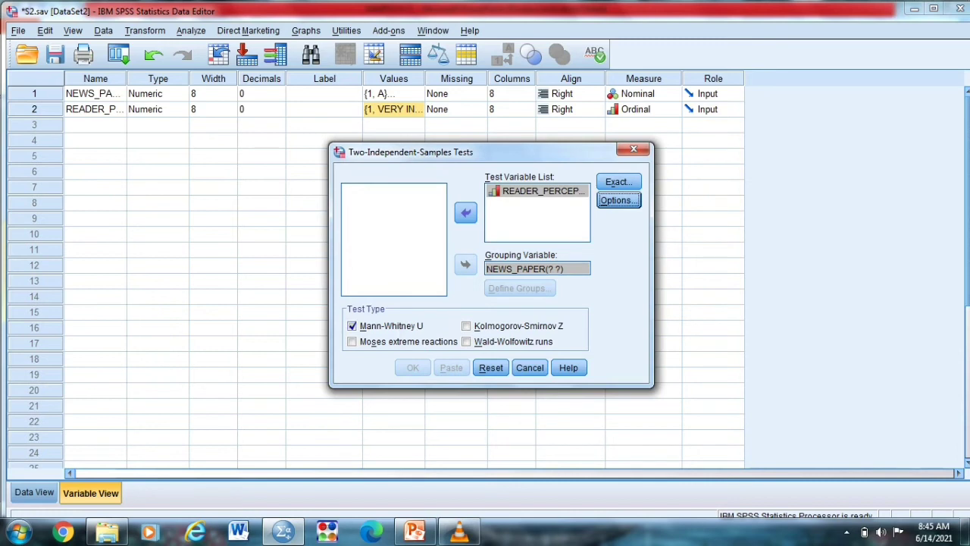
click(352, 325)
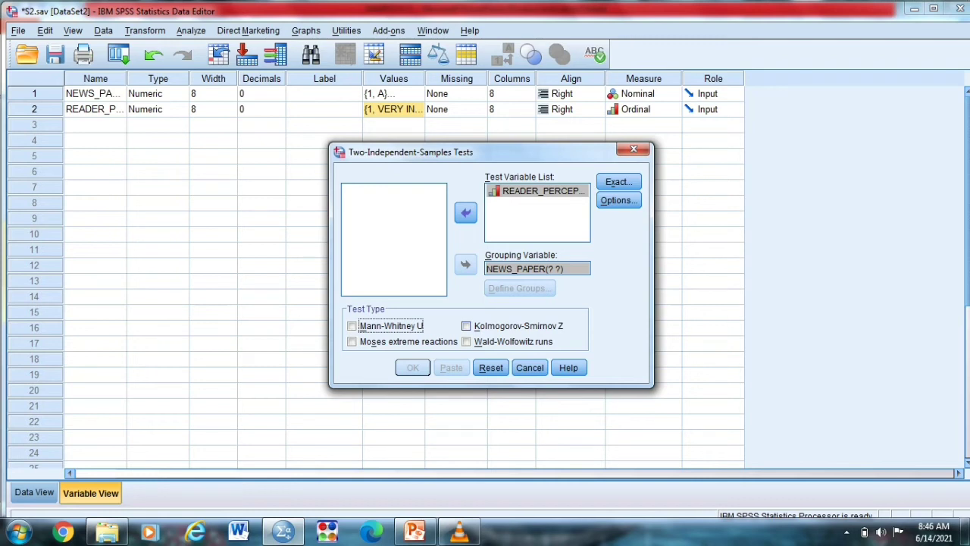
click(466, 326)
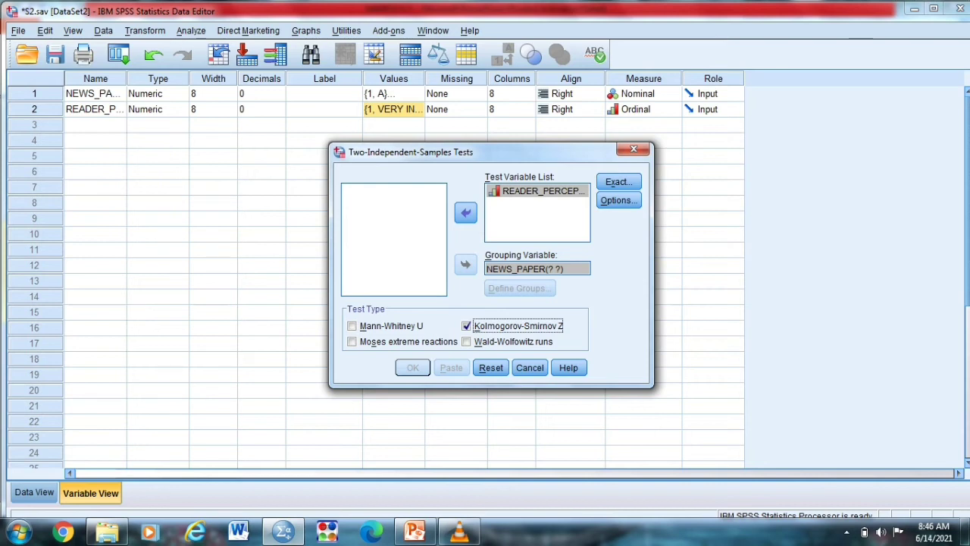
- Define NEWS_PAPER groups as 1 and 2
click(537, 269)
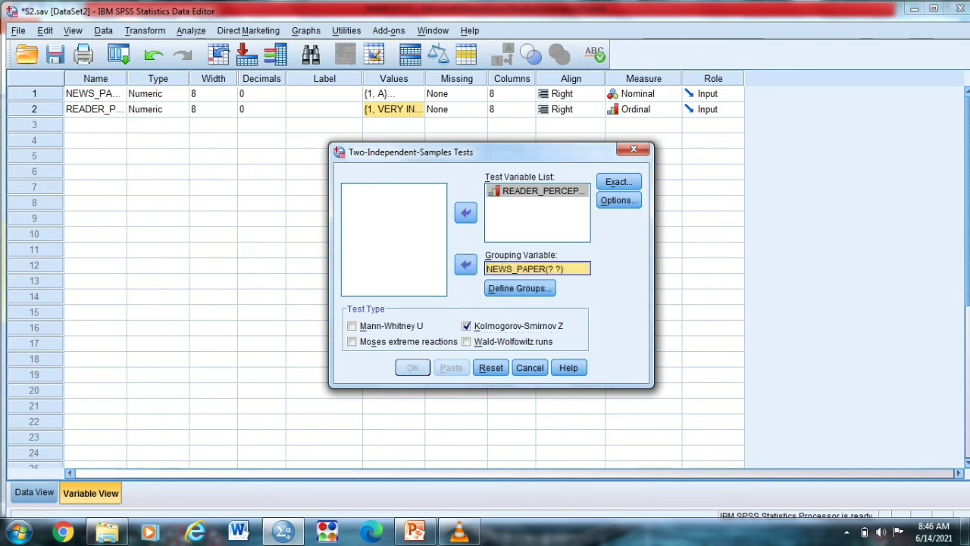
click(521, 288)
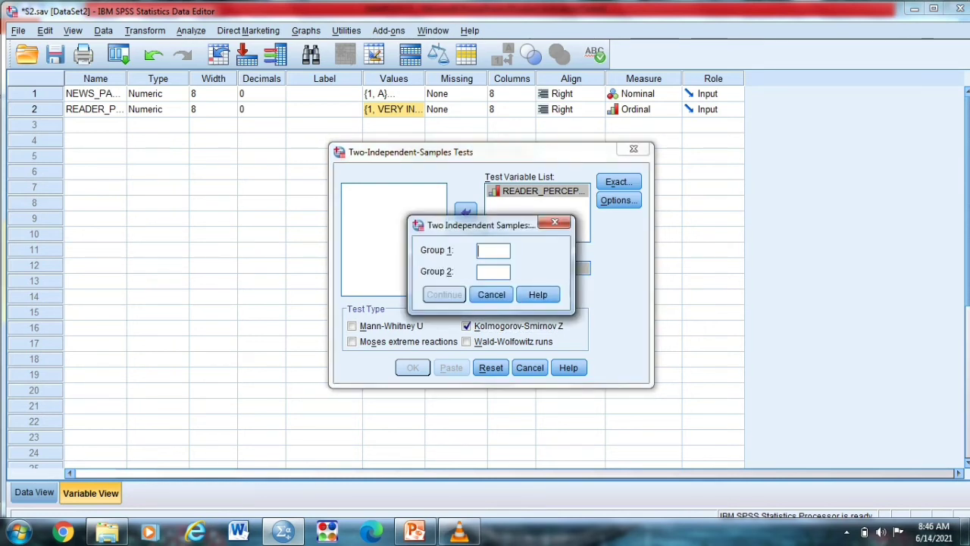
text(1)
click(493, 272)
text(2)
key(Return)
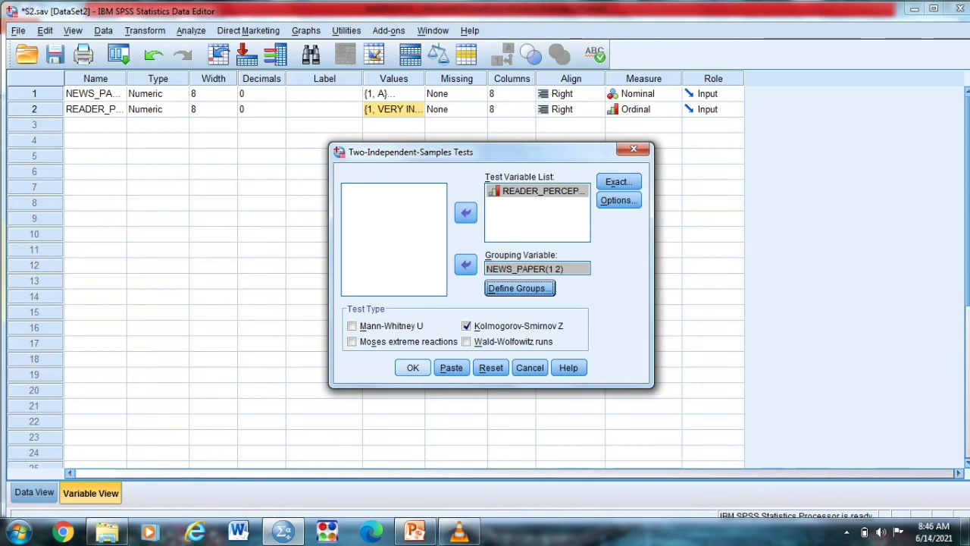
- Run the Kolmogorov-Smirnov test and select its Test Statistics table (Z = 1.039, Sig. .230)
key(Return)
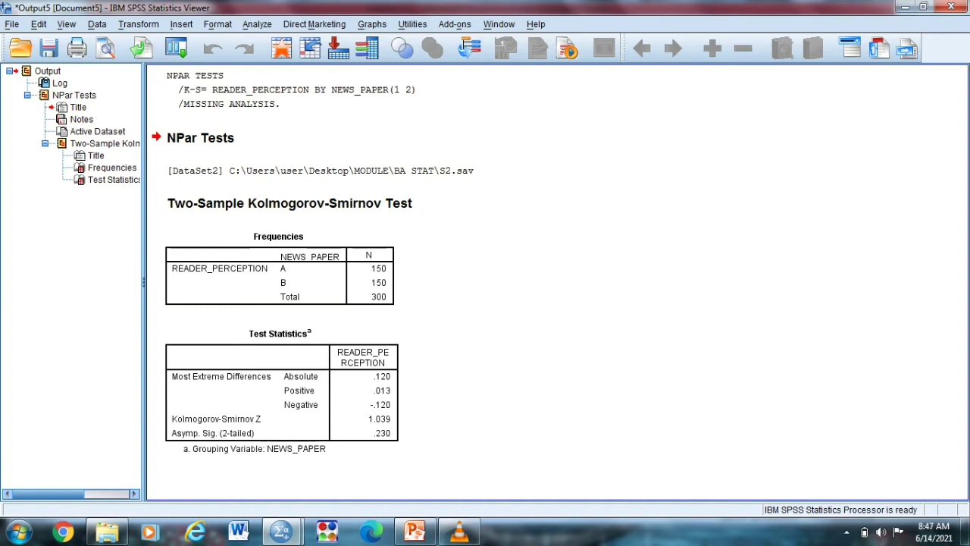
click(281, 390)
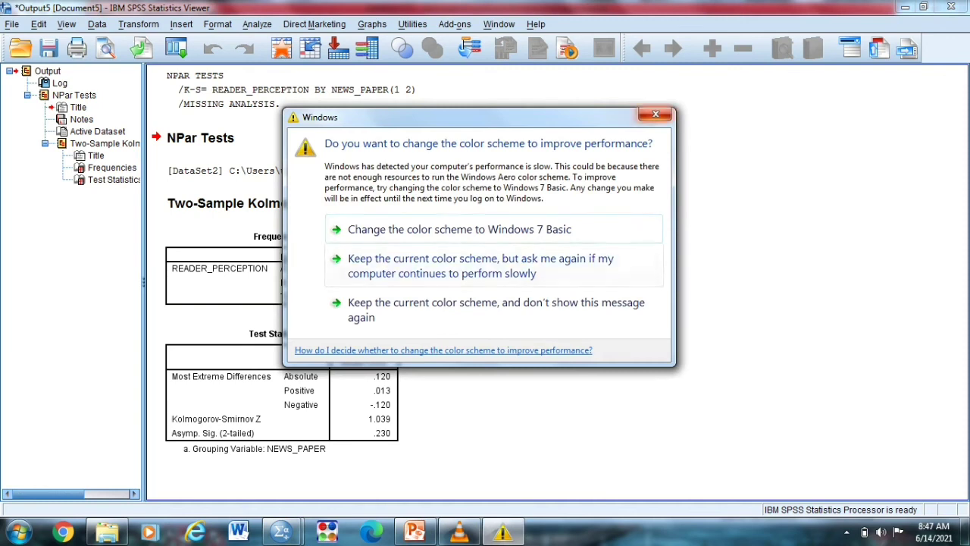
- Dismiss the Windows colour-scheme prompt and bring up PowerPoint's null-hypothesis slide
click(656, 114)
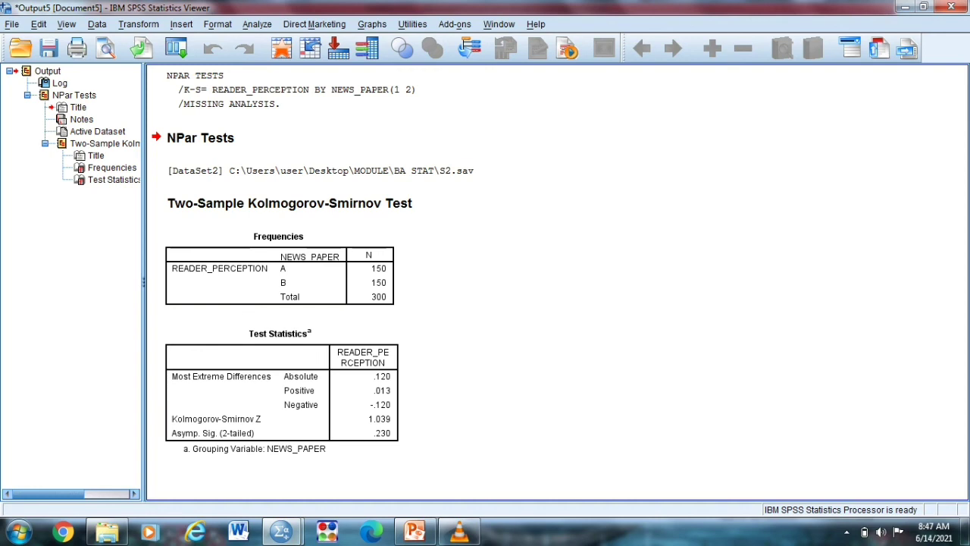
mouse_move(281, 532)
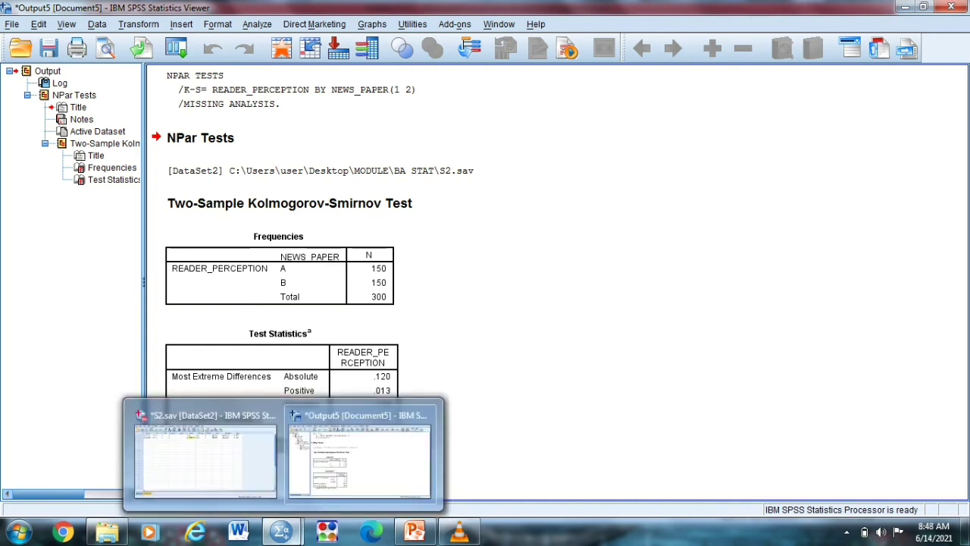
click(415, 532)
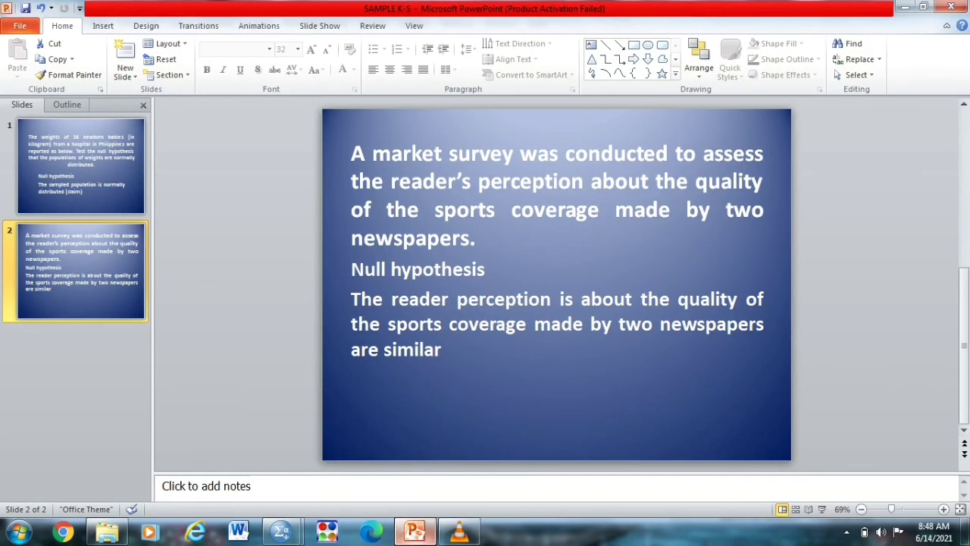